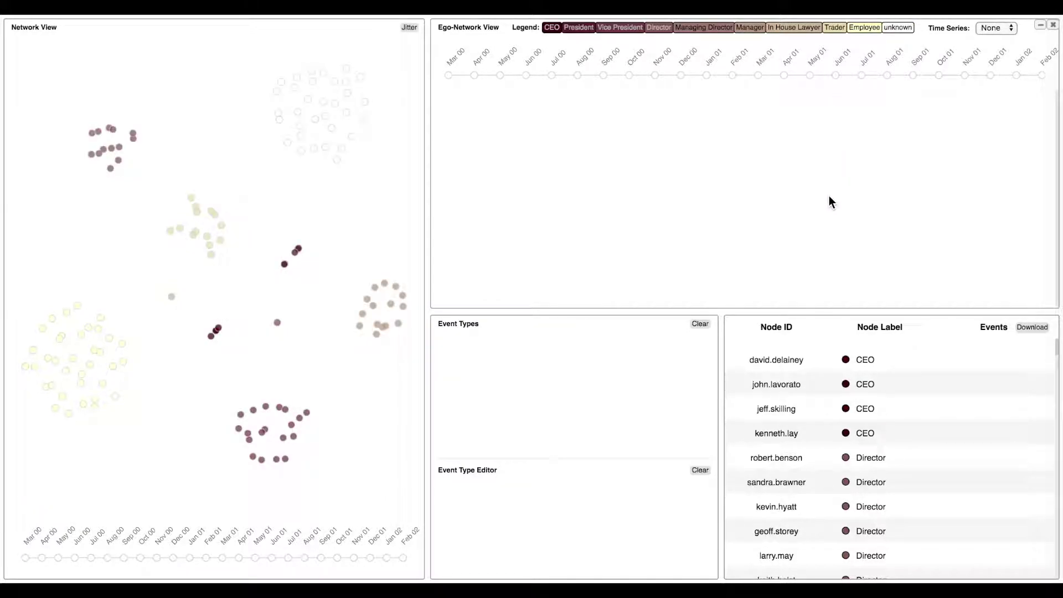
Step: Display the ego-network timelines of all four CEO nodes and look through them
{"action": "left_click", "coordinate": [873, 363]}
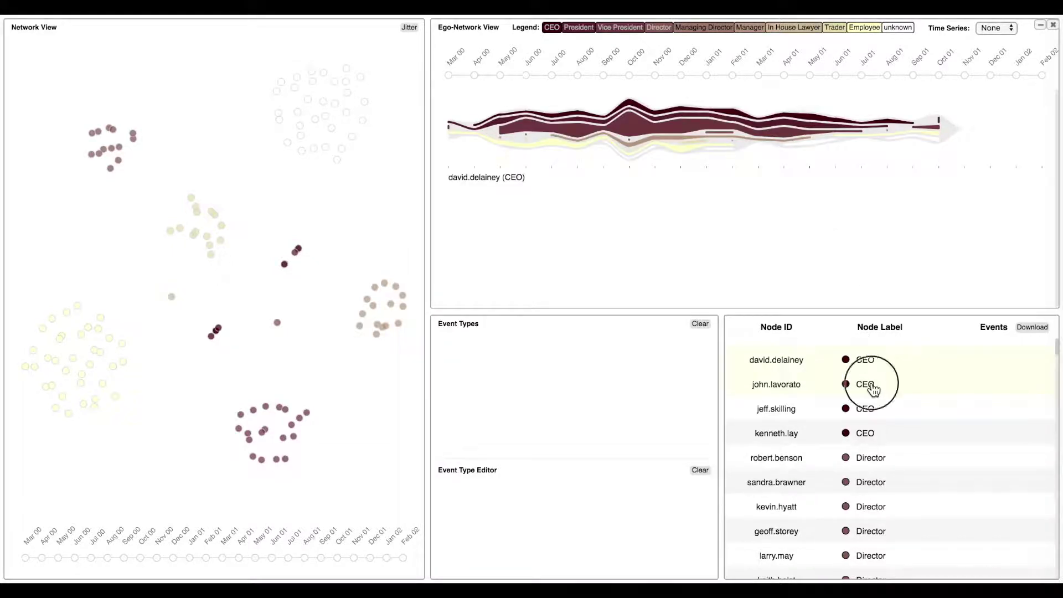
{"action": "left_click", "coordinate": [883, 409]}
{"action": "left_click", "coordinate": [885, 432]}
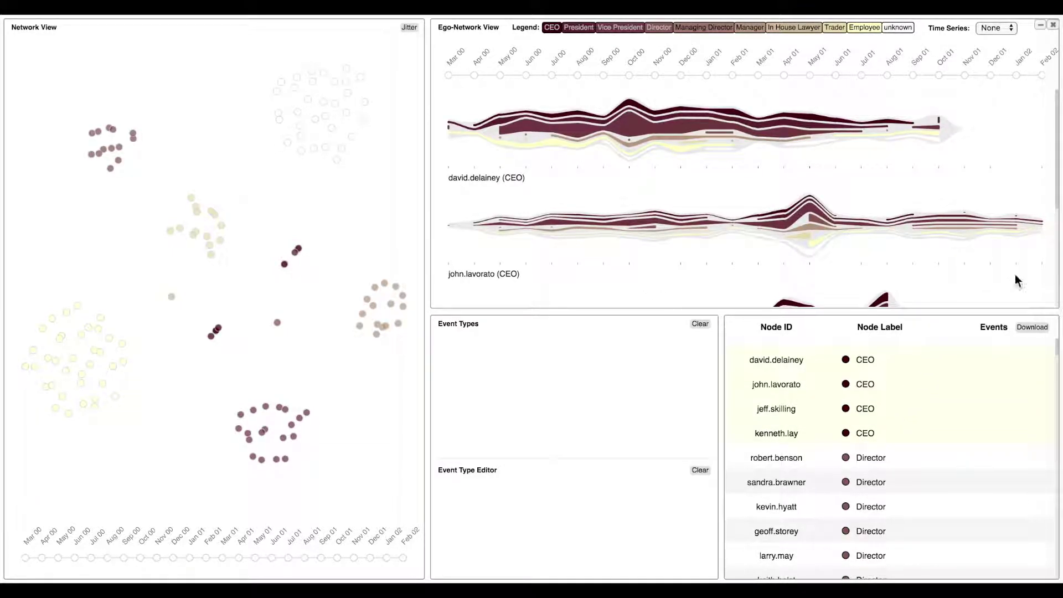
{"action": "scroll", "coordinate": [1028, 263], "scroll_direction": "down", "scroll_amount": 3}
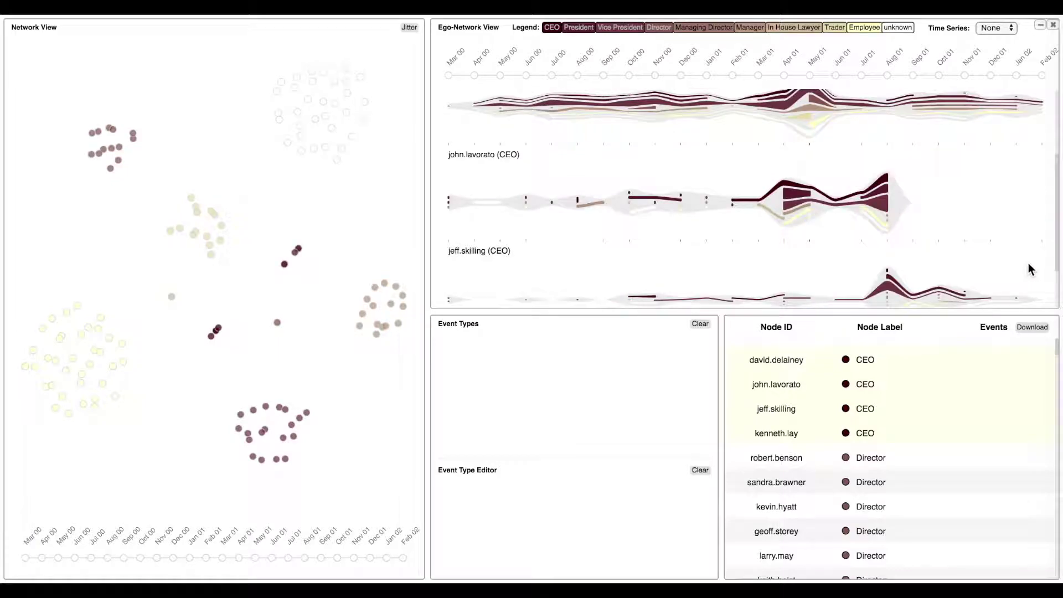
{"action": "scroll", "coordinate": [1031, 260], "scroll_direction": "down", "scroll_amount": 2}
{"action": "mouse_move", "coordinate": [1037, 254]}
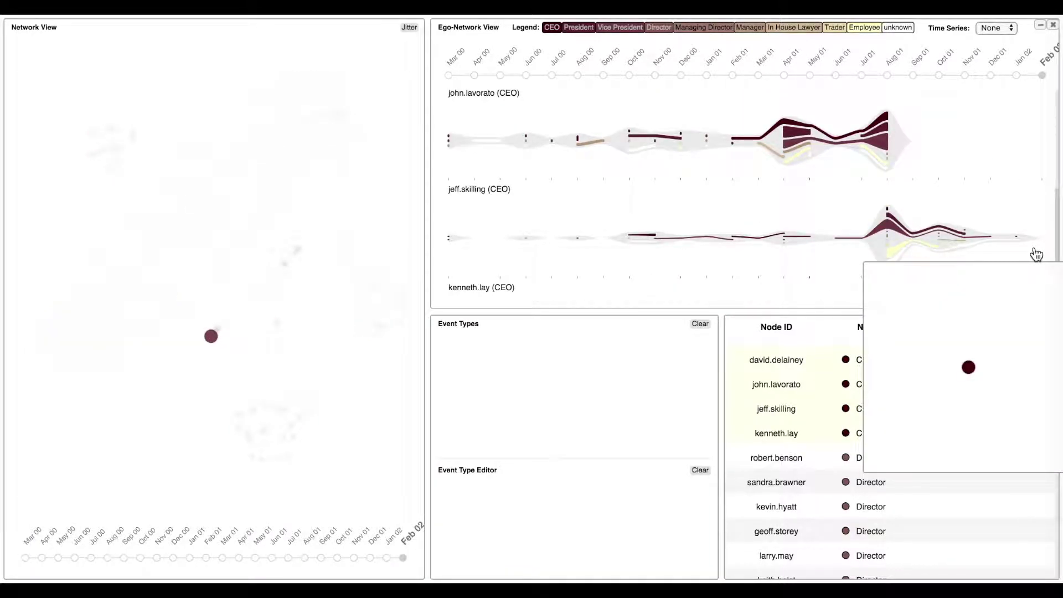
{"action": "scroll", "coordinate": [1037, 254], "scroll_direction": "up", "scroll_amount": 6}
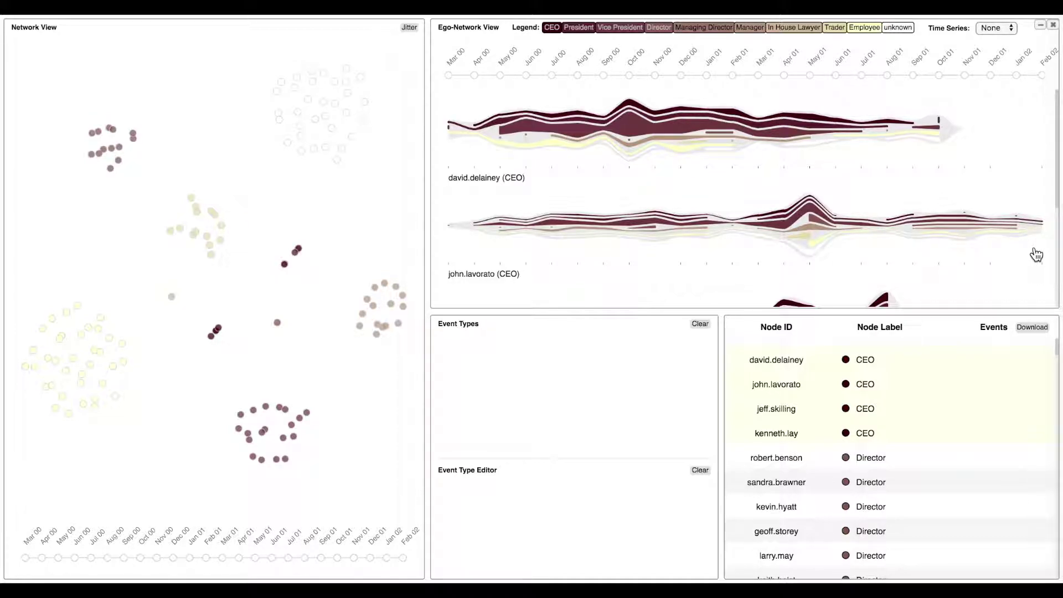
Step: Add a "Size" increases event type with a slope range from 0.36 to infinity
{"action": "right_click", "coordinate": [603, 385]}
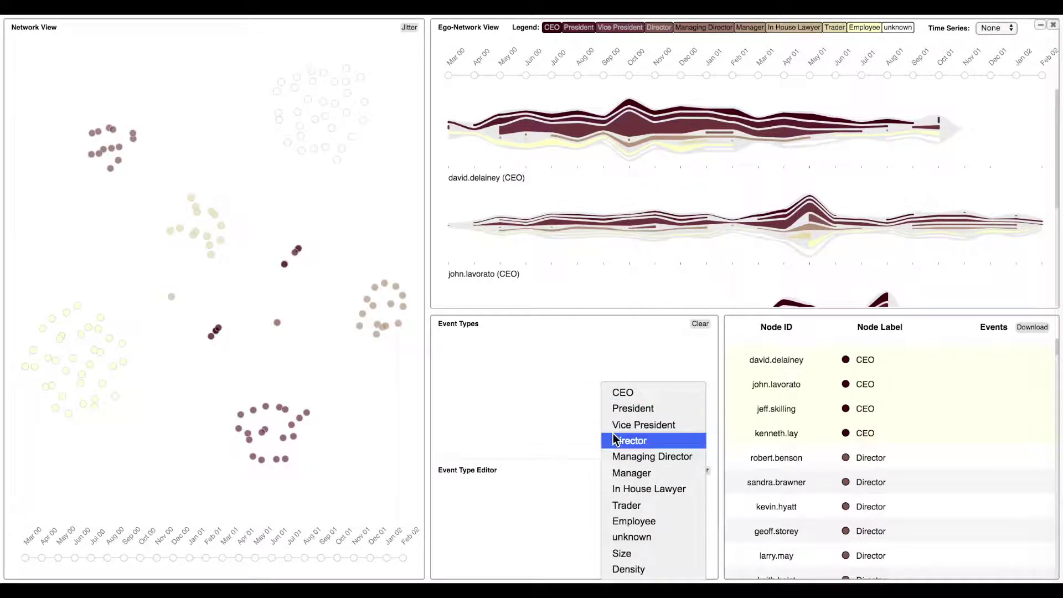
{"action": "left_click", "coordinate": [650, 554]}
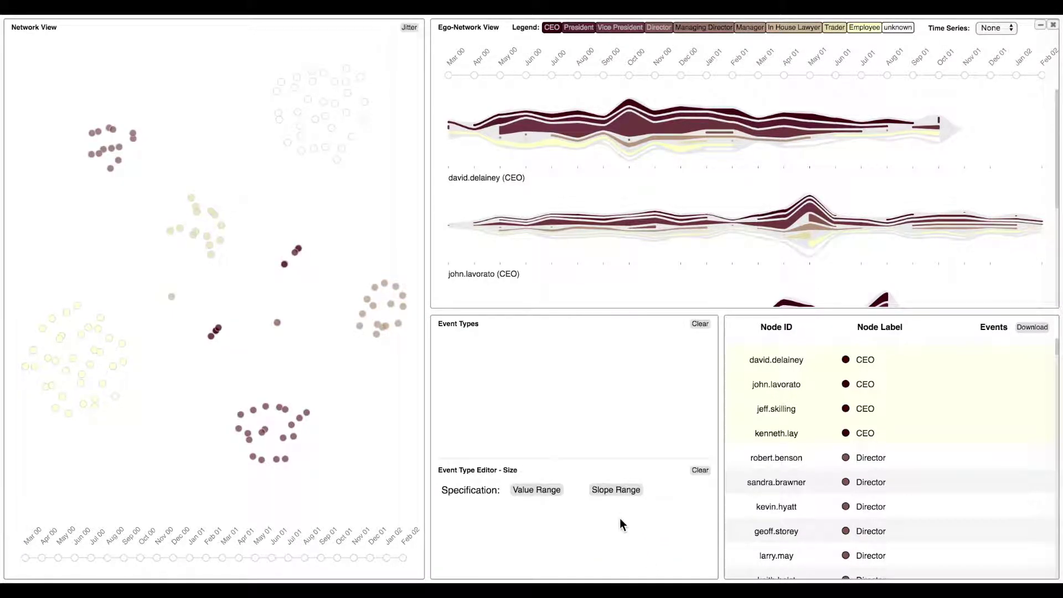
{"action": "left_click", "coordinate": [619, 497]}
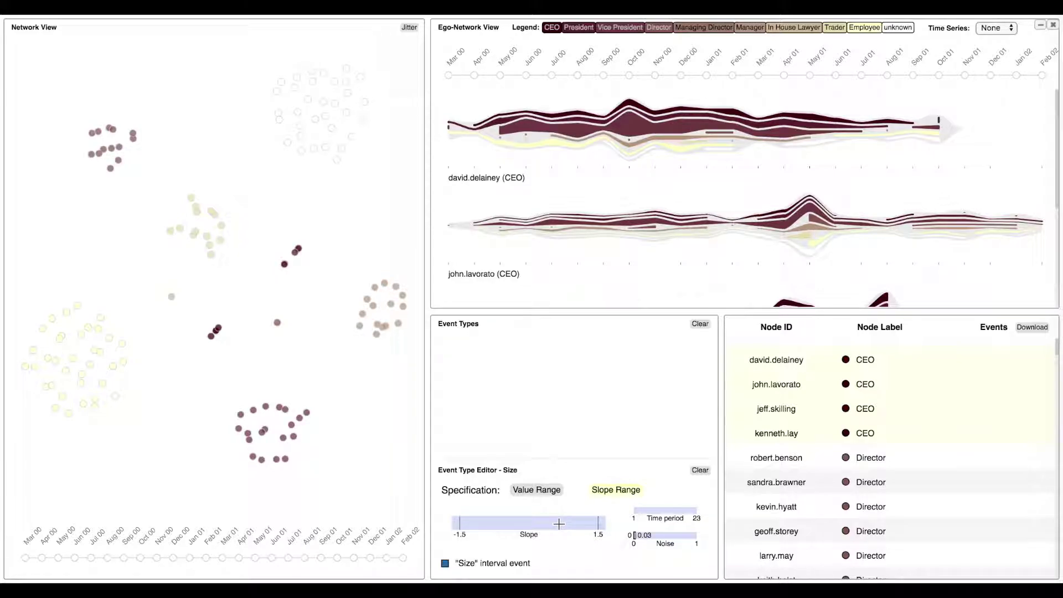
{"action": "left_click_drag", "start_coordinate": [556, 524], "coordinate": [620, 526]}
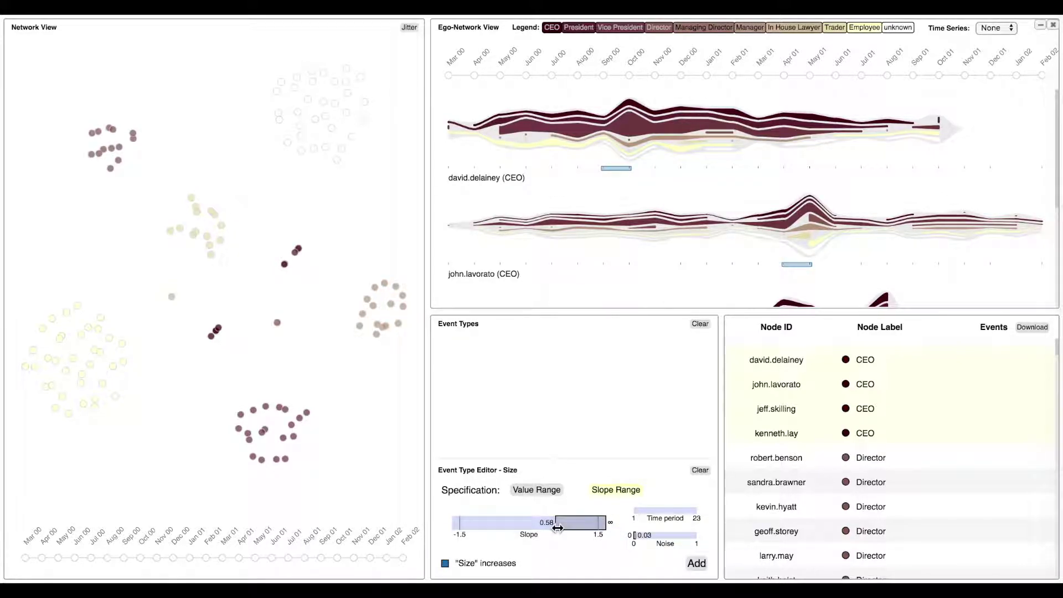
{"action": "left_click_drag", "start_coordinate": [556, 528], "coordinate": [547, 533]}
{"action": "mouse_move", "coordinate": [569, 525]}
{"action": "left_mouse_down"}
{"action": "mouse_move", "coordinate": [544, 525]}
{"action": "mouse_move", "coordinate": [580, 529]}
{"action": "left_mouse_up"}
{"action": "left_click", "coordinate": [696, 564]}
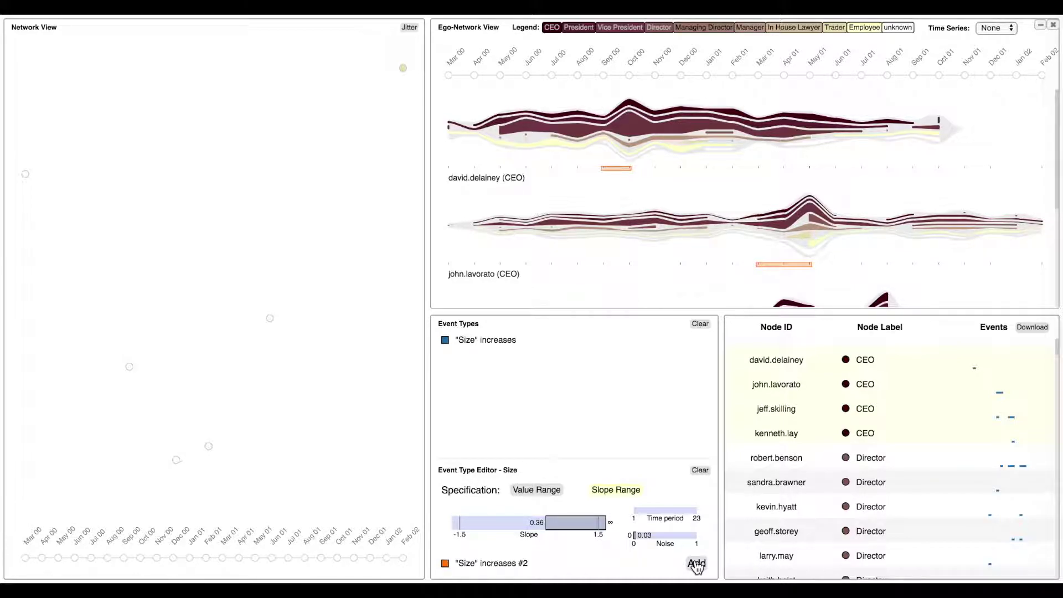
Step: Add a "Size" decreases event type with a slope range up to -0.36, and jitter the network nodes
{"action": "left_click_drag", "start_coordinate": [577, 524], "coordinate": [483, 524]}
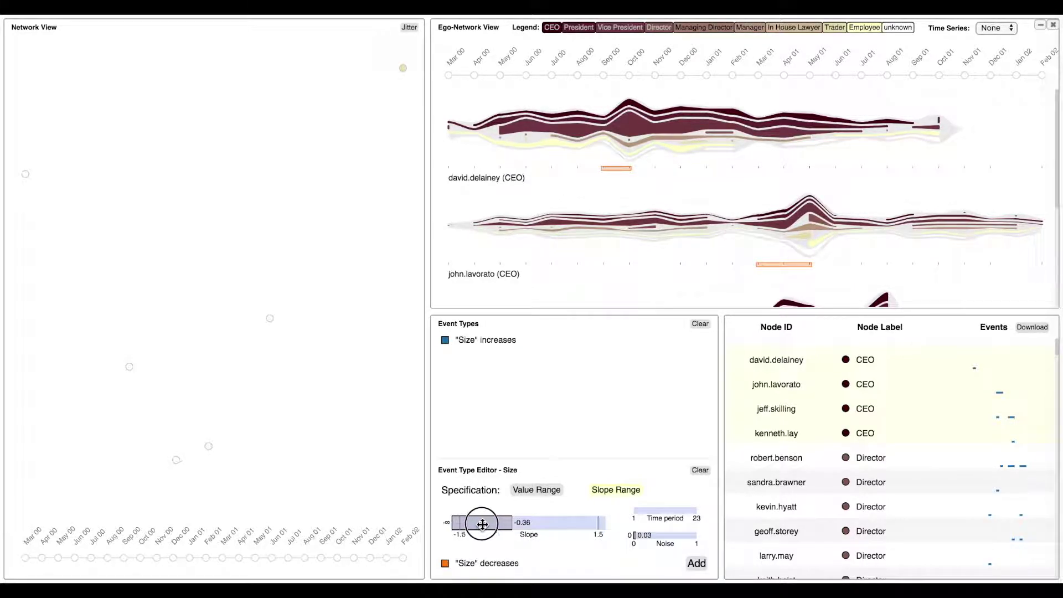
{"action": "left_click", "coordinate": [697, 563]}
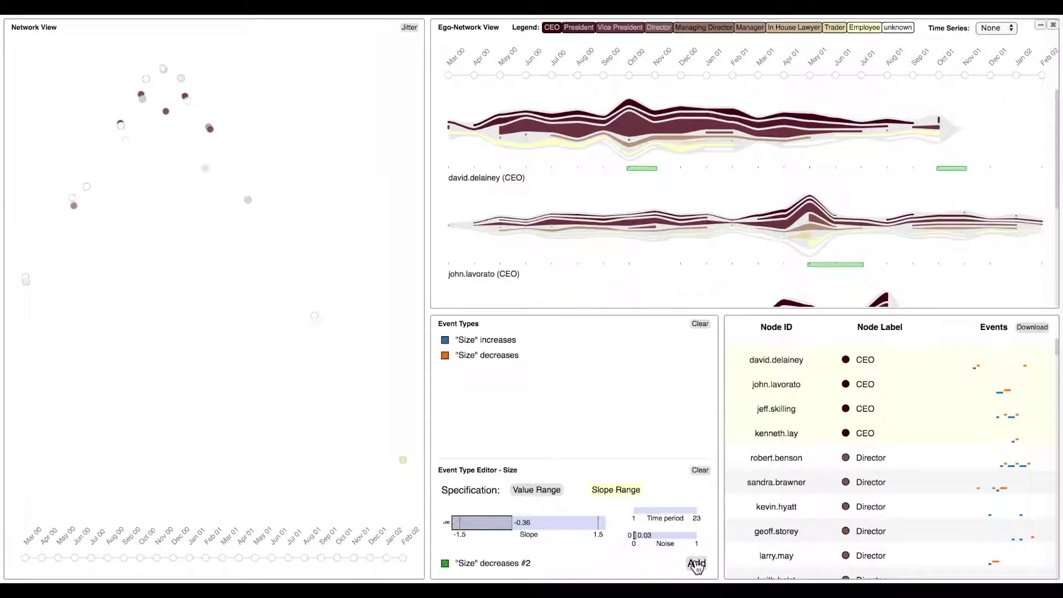
{"action": "left_click", "coordinate": [701, 471]}
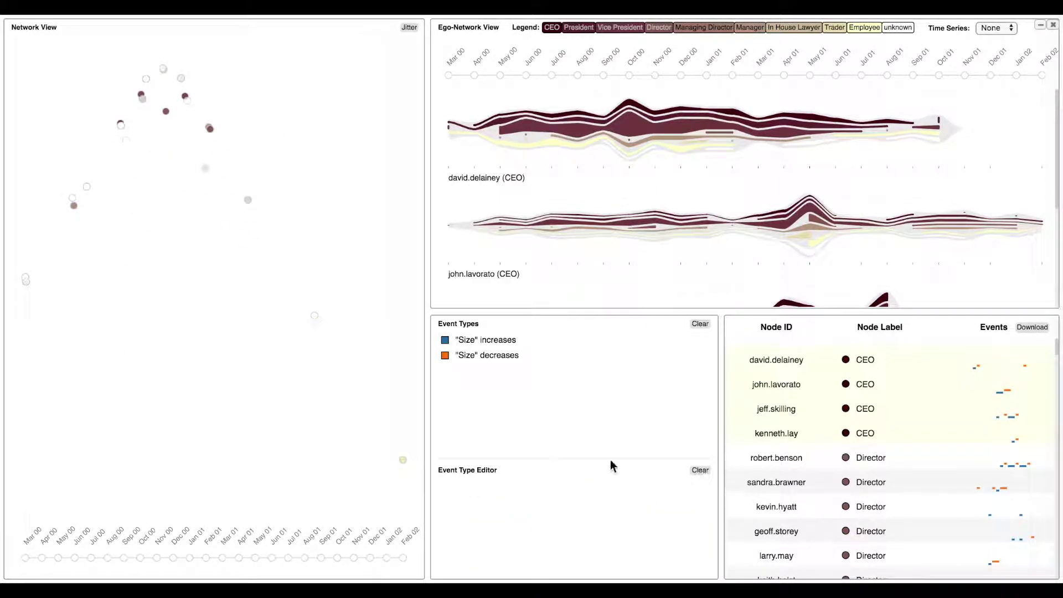
{"action": "left_click", "coordinate": [409, 29]}
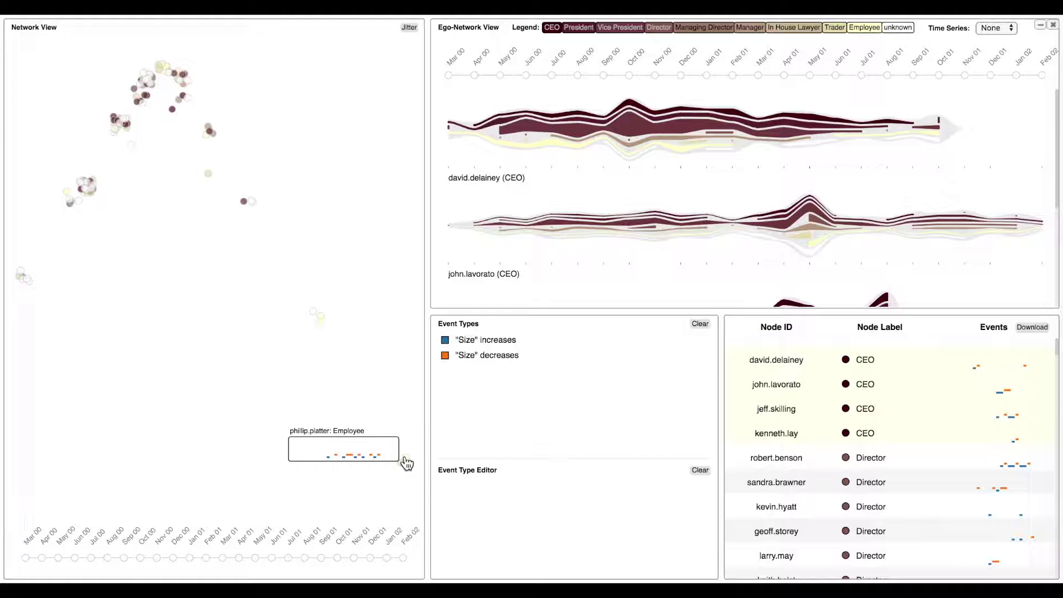
Step: Replace the ego-network timelines with those of a Trader and an unknown-label node, and set the time series to Size
{"action": "left_click", "coordinate": [1053, 26]}
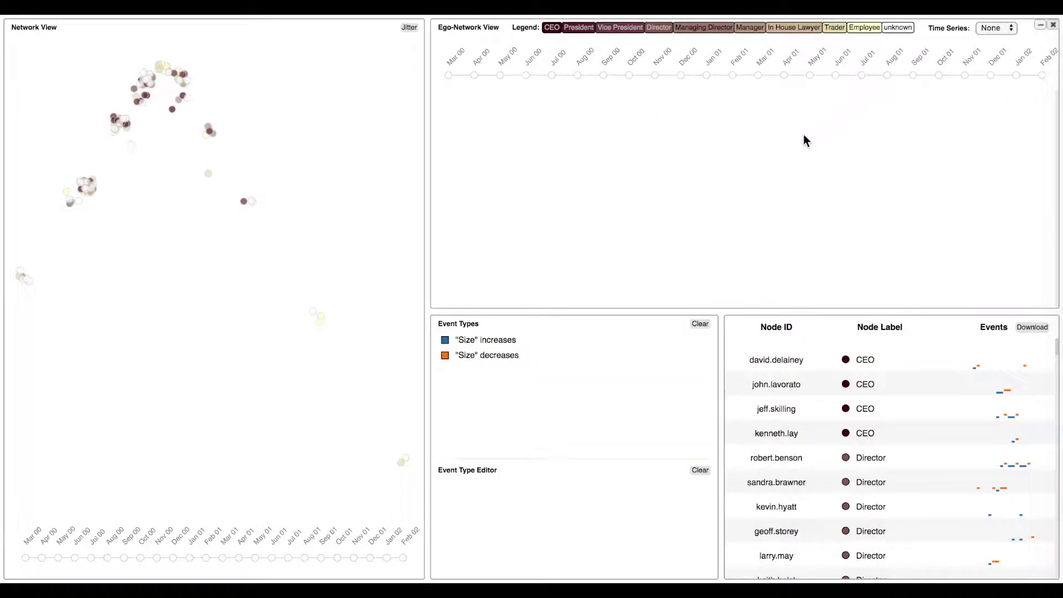
{"action": "left_click", "coordinate": [403, 462]}
{"action": "left_click", "coordinate": [83, 204]}
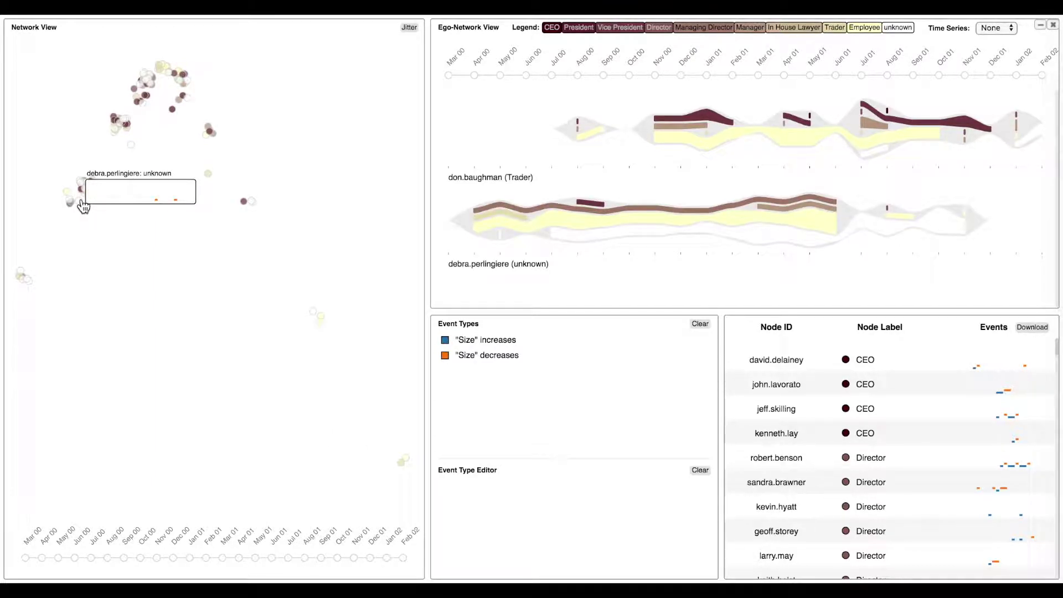
{"action": "left_click", "coordinate": [995, 26]}
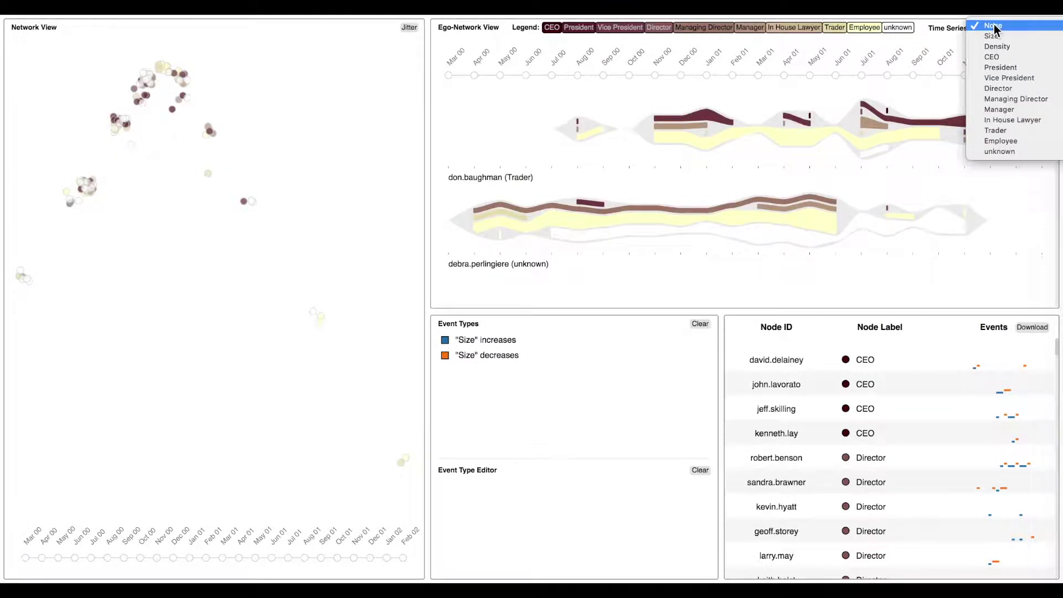
{"action": "left_click", "coordinate": [995, 34]}
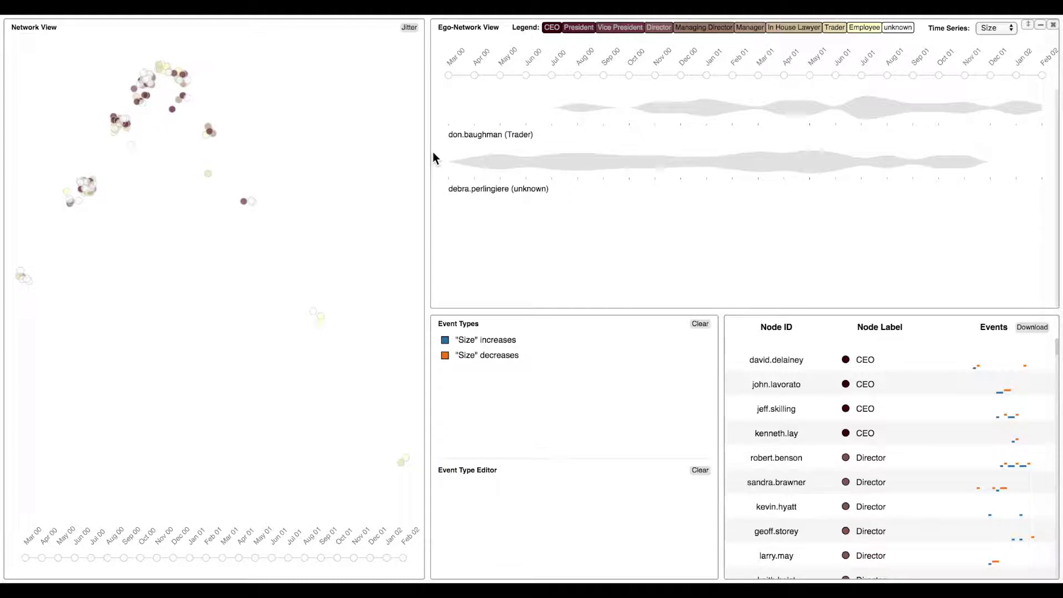
Step: Replace both Size event types with a Density event type named "density is small" covering the value range 0 to 1
{"action": "double_click", "coordinate": [503, 340]}
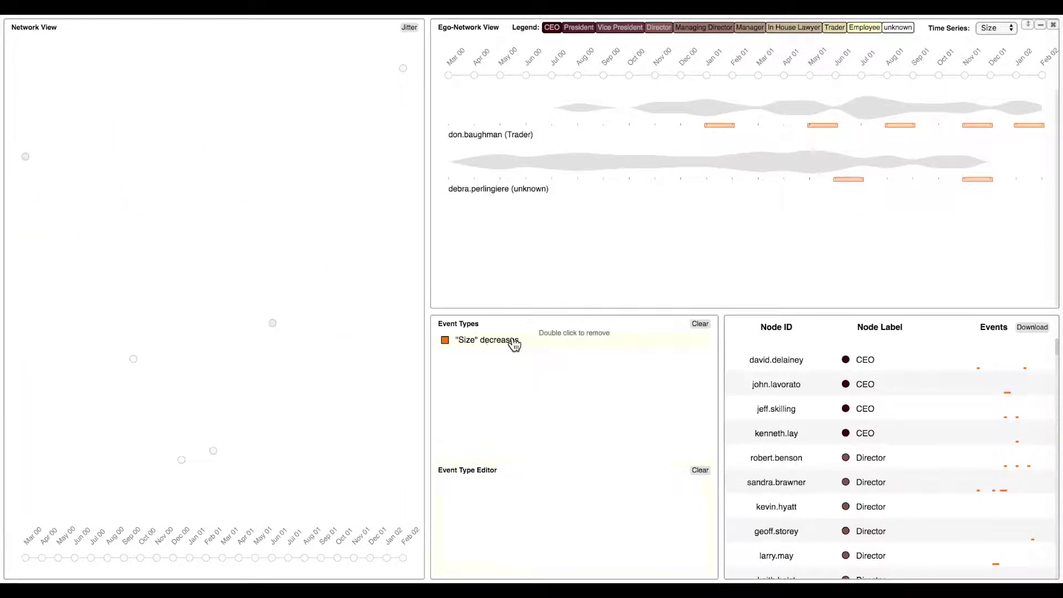
{"action": "double_click", "coordinate": [513, 342]}
{"action": "left_click", "coordinate": [513, 339]}
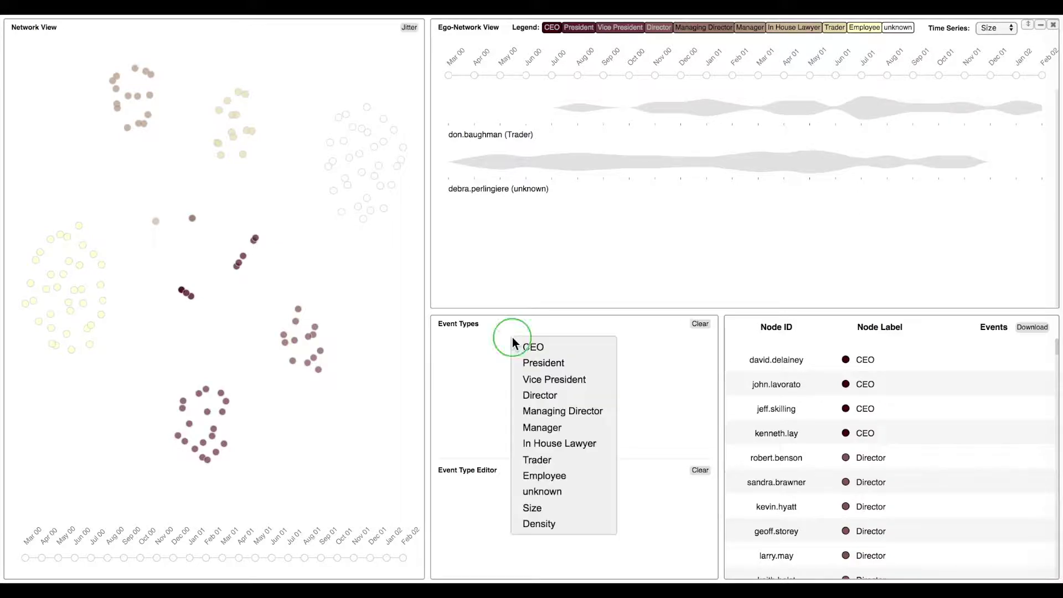
{"action": "left_click", "coordinate": [551, 522]}
{"action": "left_click_drag", "start_coordinate": [460, 526], "coordinate": [533, 527]}
{"action": "left_click", "coordinate": [533, 564]}
{"action": "type", "text": "density is small"}
{"action": "key", "text": "Return"}
Step: Add an event type named "density is moderate" for Density values from 1 to 2
{"action": "left_click_drag", "start_coordinate": [513, 525], "coordinate": [610, 525]}
{"action": "left_click", "coordinate": [543, 564]}
{"action": "type", "text": "densi"}
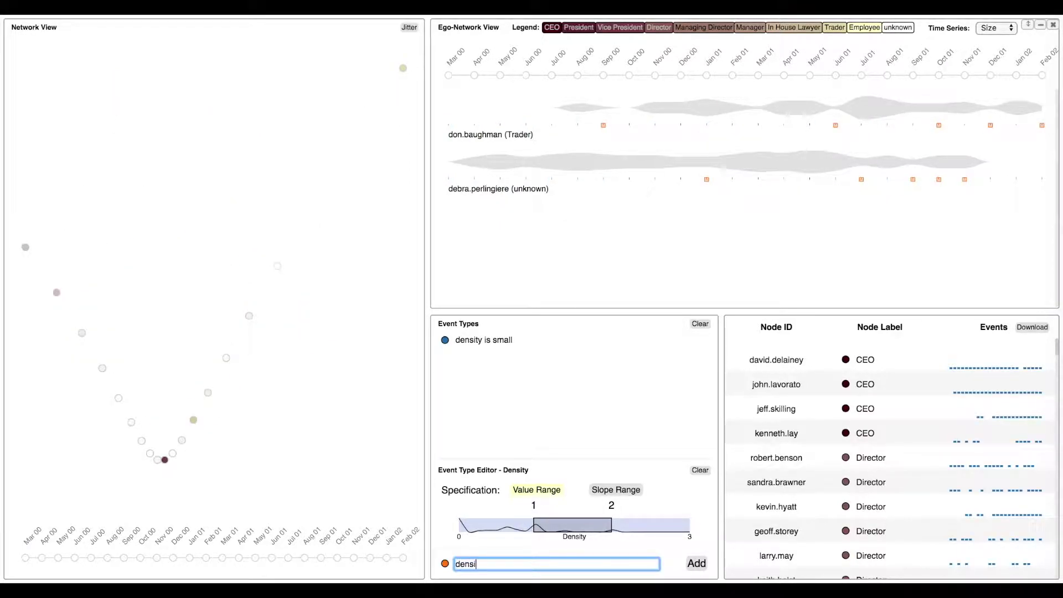
{"action": "type", "text": "ty is moderate"}
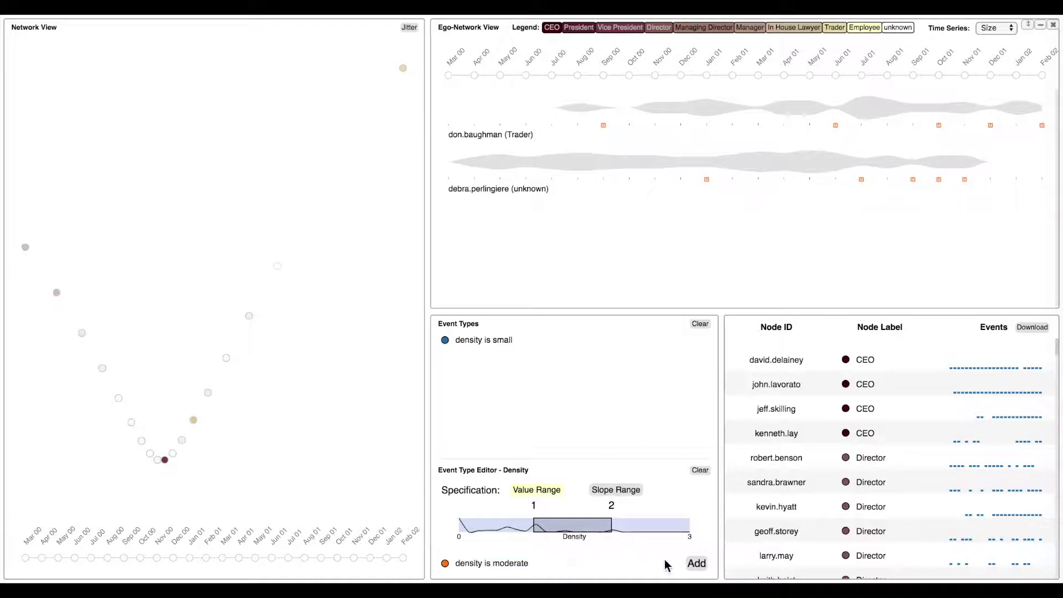
{"action": "left_click", "coordinate": [697, 563]}
Step: Add an event type named "density is large" for Density values from 2 to 3, and clear the event type editor
{"action": "left_click_drag", "start_coordinate": [690, 529], "coordinate": [612, 545]}
{"action": "left_click", "coordinate": [540, 564]}
{"action": "type", "text": "density is large"}
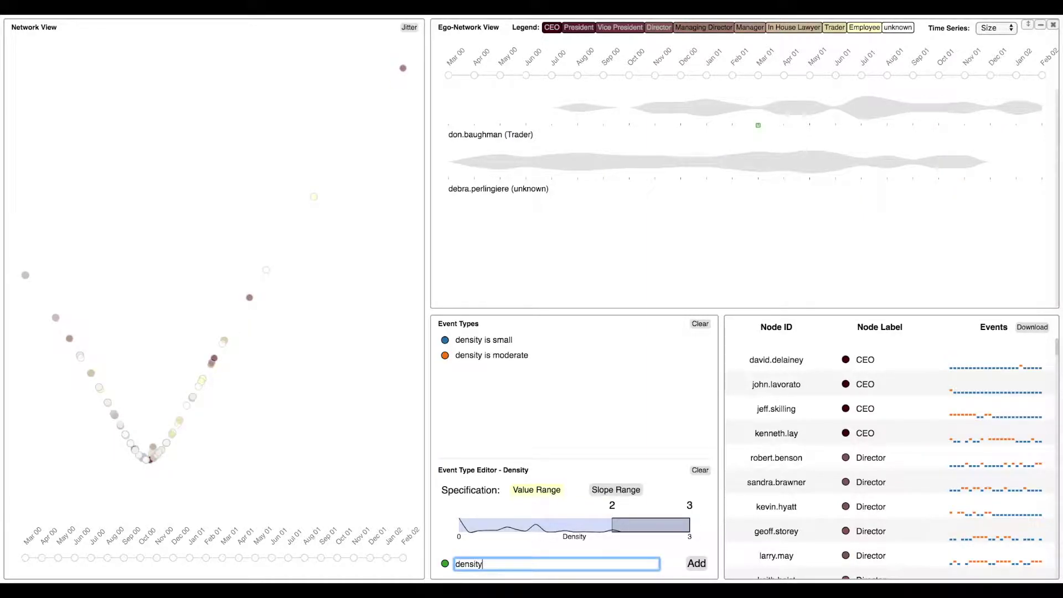
{"action": "left_click", "coordinate": [695, 563]}
{"action": "left_click", "coordinate": [700, 471]}
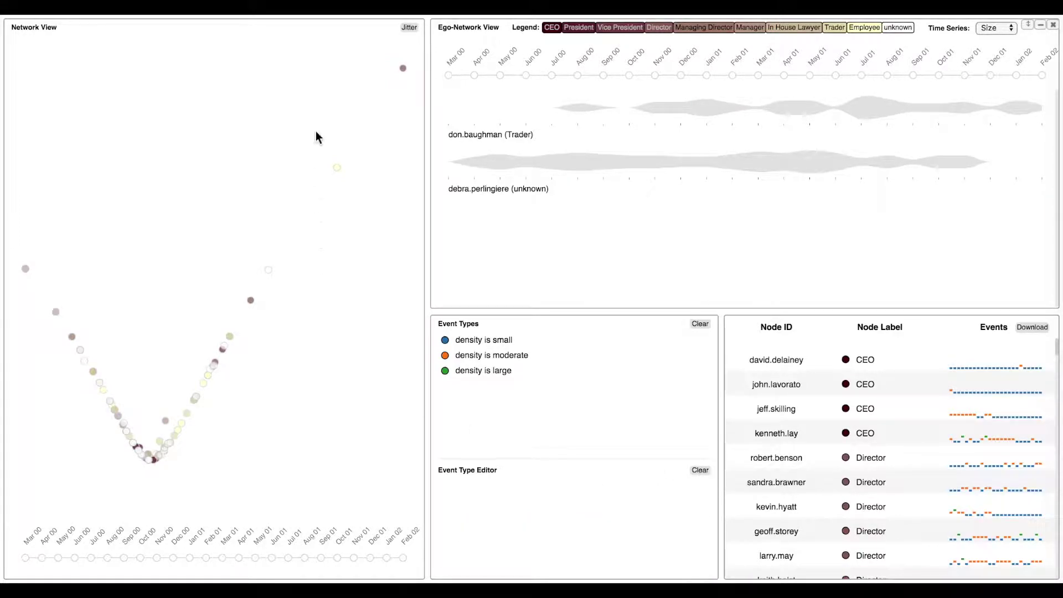
Step: Jitter the network nodes and examine the event sequences of nodes along the V-shaped layout and of its far outlier
{"action": "left_click", "coordinate": [409, 29]}
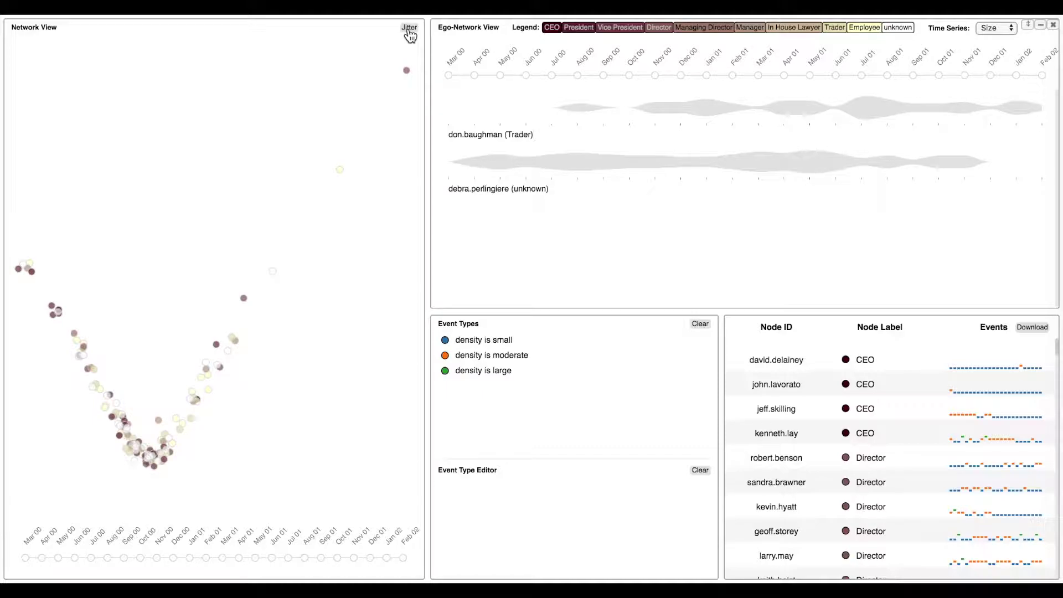
{"action": "mouse_move", "coordinate": [54, 320]}
{"action": "mouse_move", "coordinate": [122, 427]}
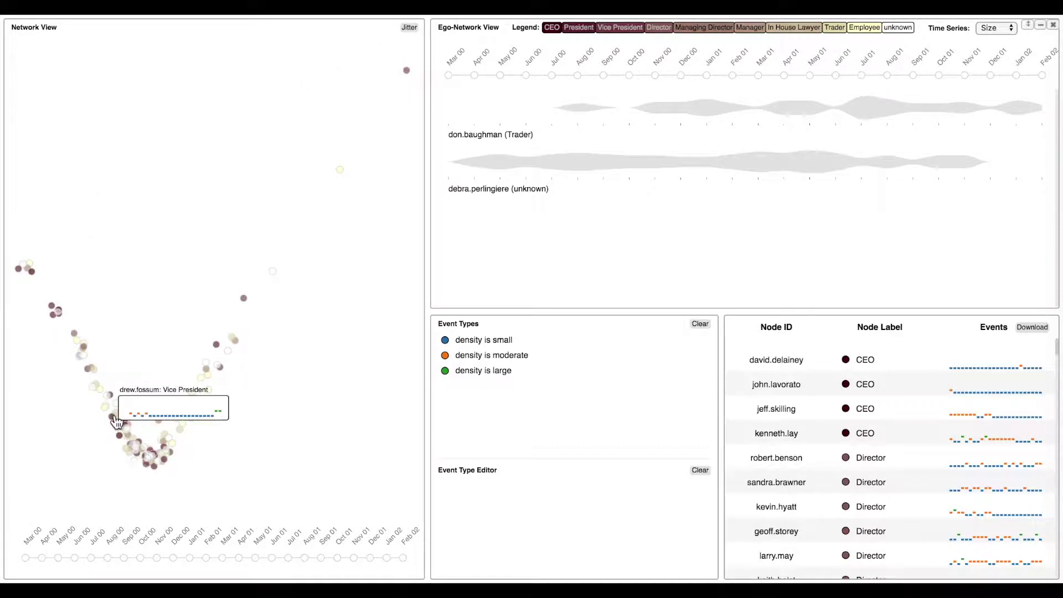
{"action": "mouse_move", "coordinate": [158, 461]}
{"action": "mouse_move", "coordinate": [172, 440]}
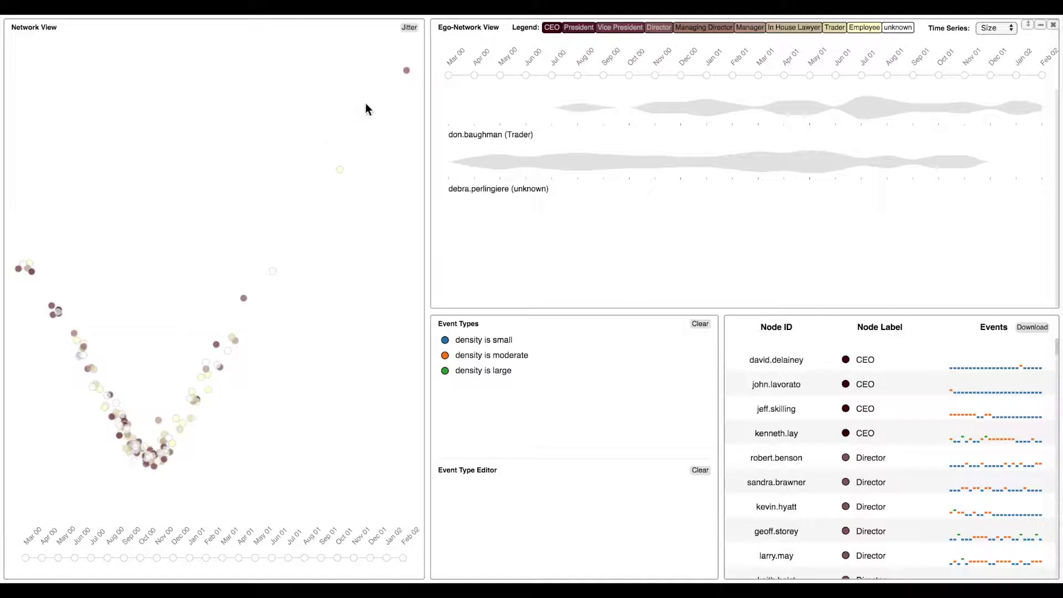
{"action": "mouse_move", "coordinate": [408, 73]}
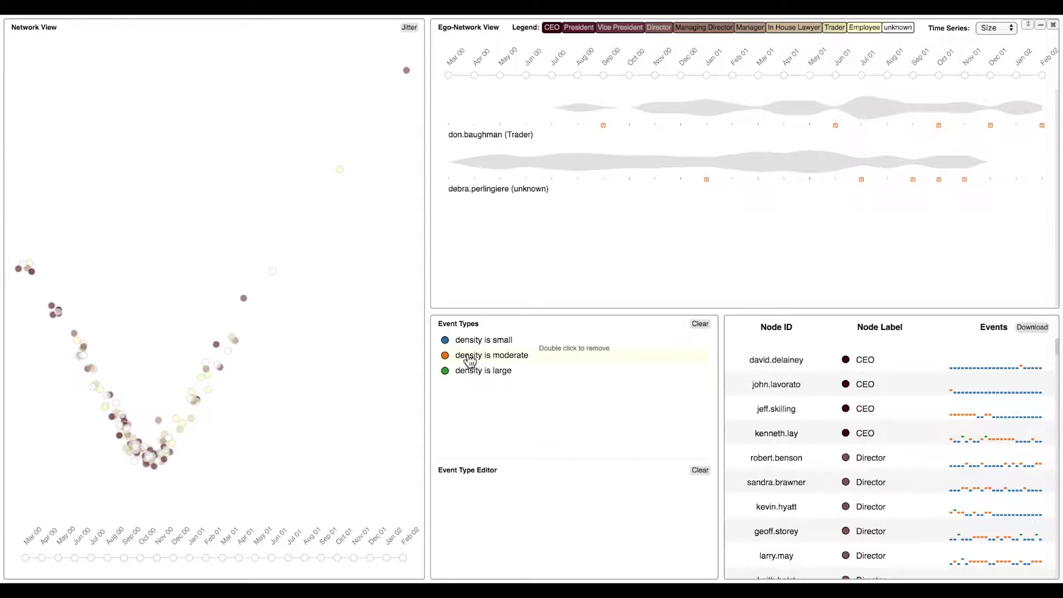
Step: Remove the three density event types
{"action": "double_click", "coordinate": [498, 340]}
{"action": "double_click", "coordinate": [510, 346]}
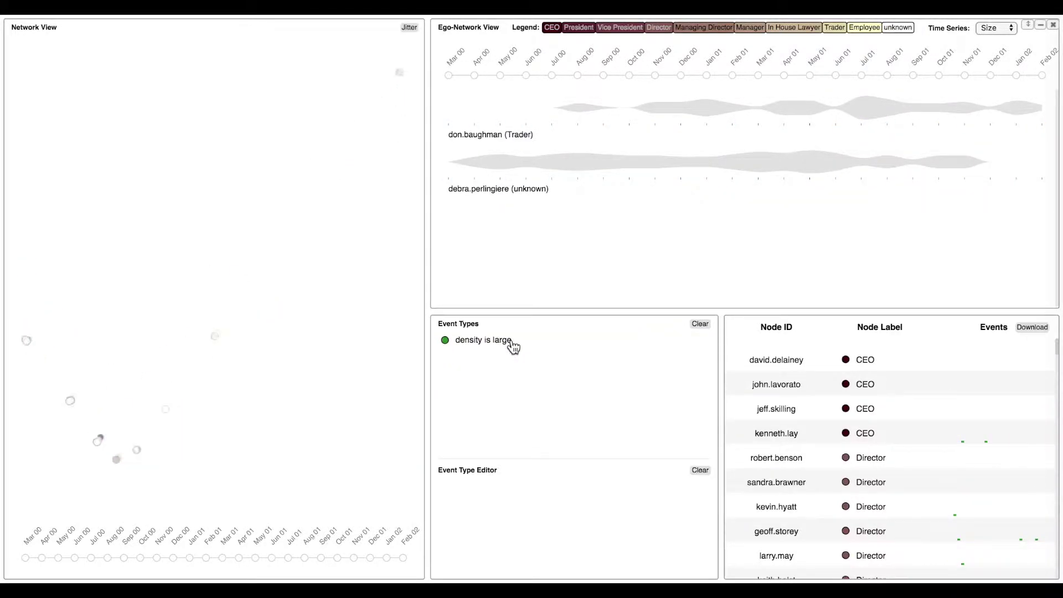
{"action": "double_click", "coordinate": [521, 347]}
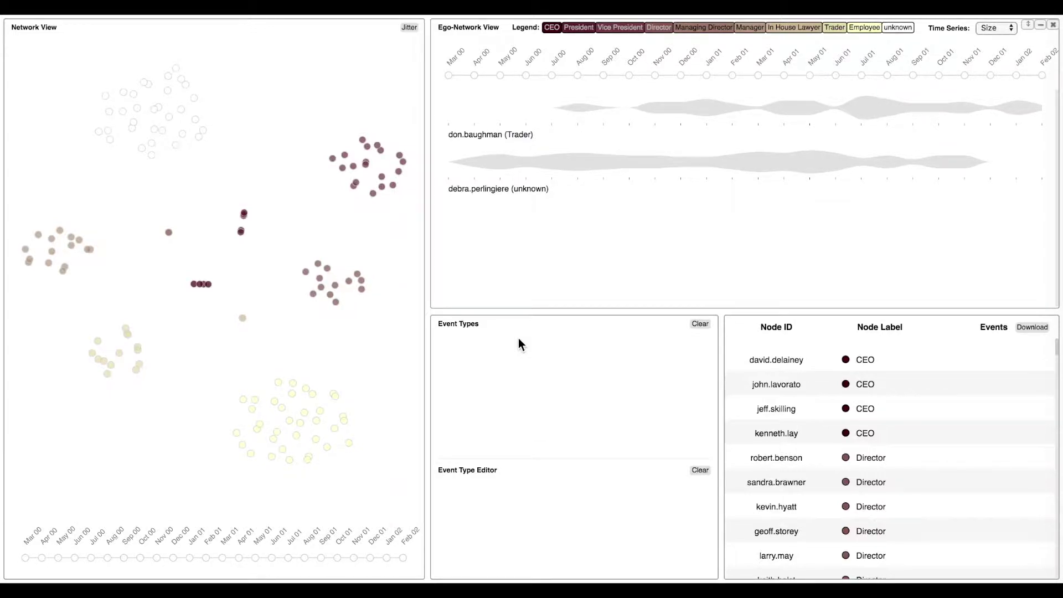
Step: Add an event type for a CEO appearing in the ego-network, clear the editor and inspect the outlying Employee node
{"action": "left_click", "coordinate": [519, 343]}
{"action": "left_click", "coordinate": [531, 354]}
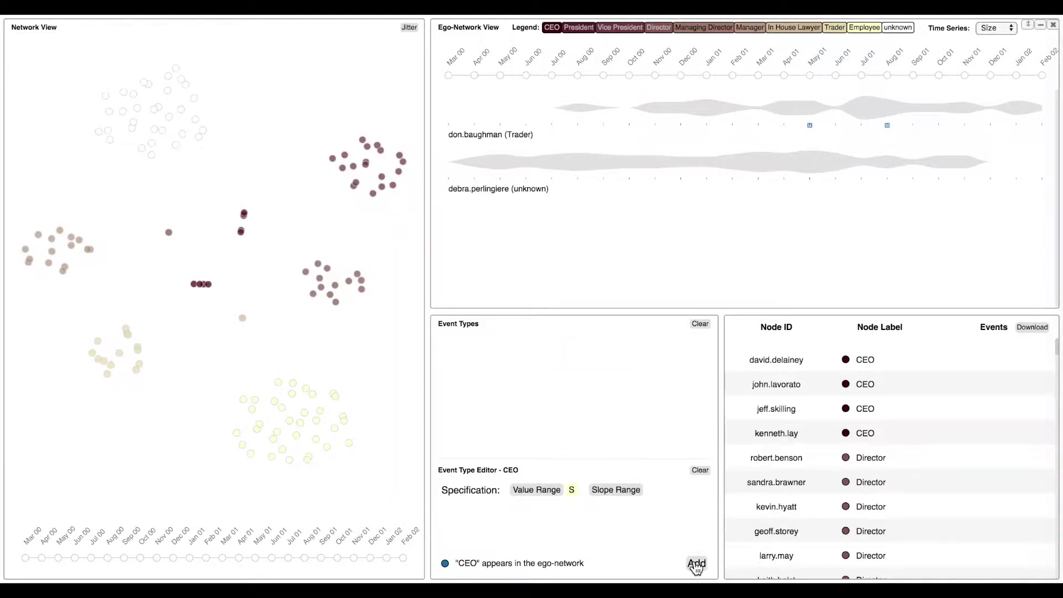
{"action": "left_click", "coordinate": [697, 564]}
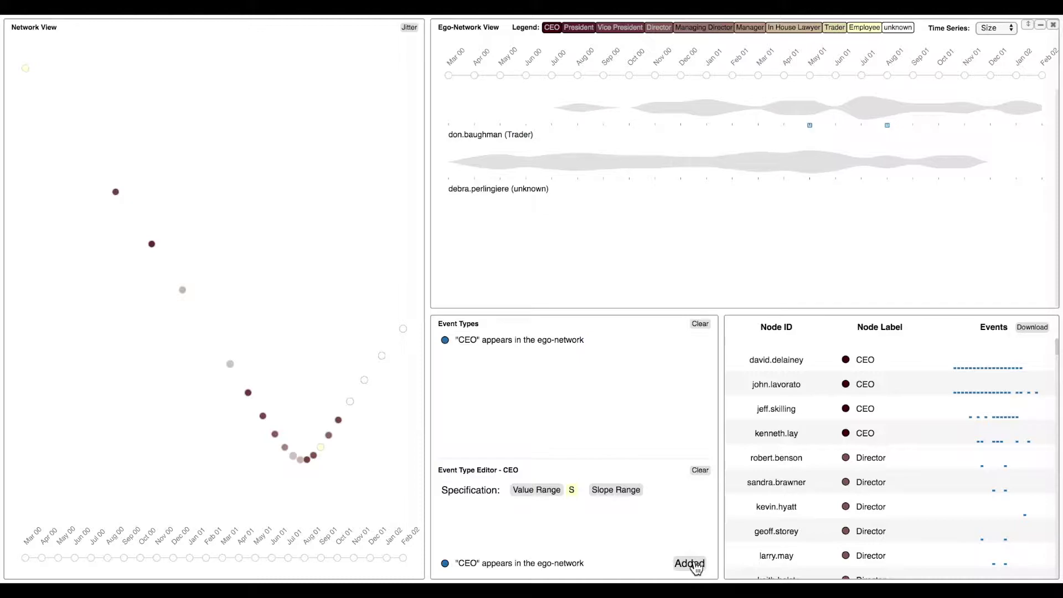
{"action": "left_click", "coordinate": [701, 471]}
{"action": "mouse_move", "coordinate": [26, 74]}
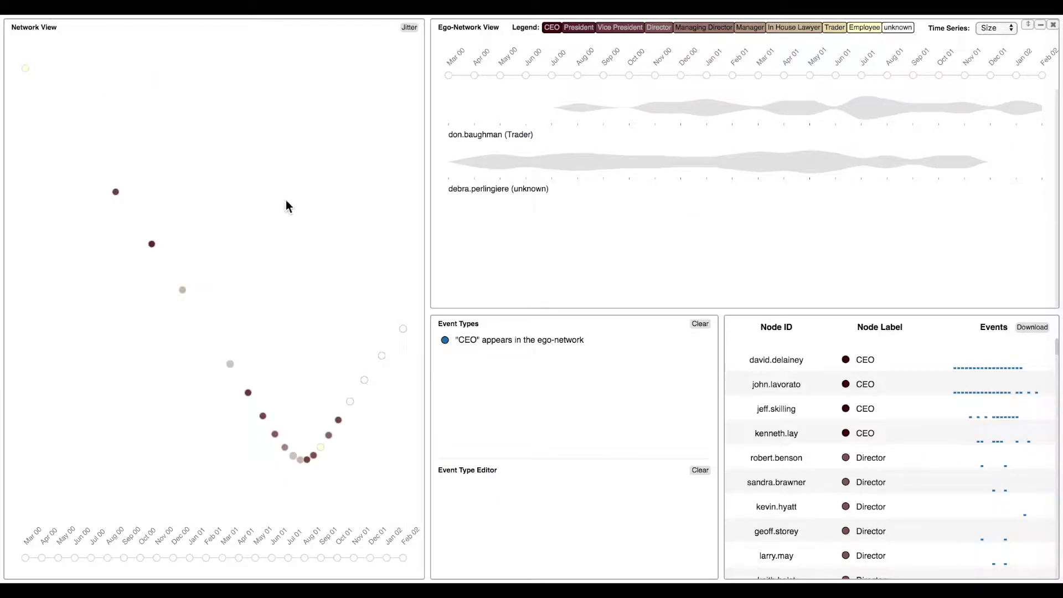
Step: Add an event type for a President appearing in the ego-network
{"action": "left_click", "coordinate": [504, 374]}
{"action": "left_click", "coordinate": [552, 397]}
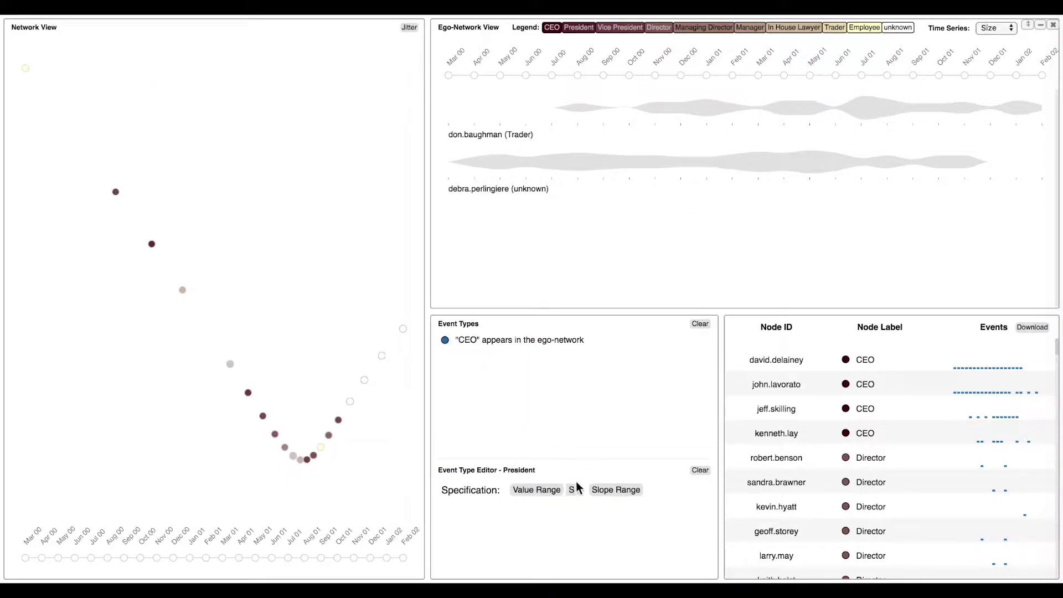
{"action": "left_click", "coordinate": [574, 490]}
{"action": "left_click", "coordinate": [692, 564]}
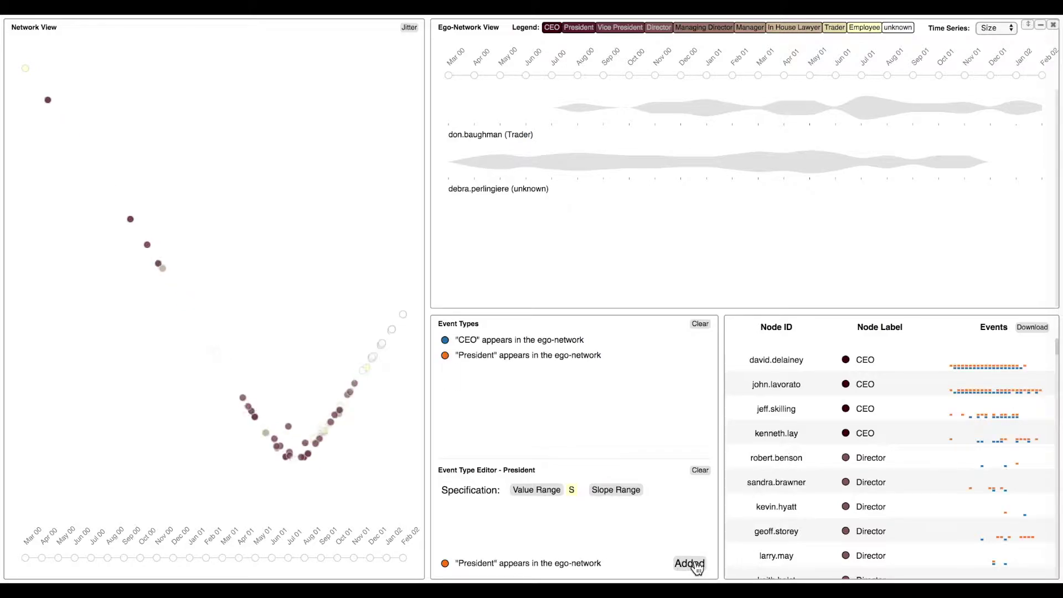
Step: Clear the event type editor and inspect the event sequences of the two most outlying nodes in the network
{"action": "left_click", "coordinate": [700, 471]}
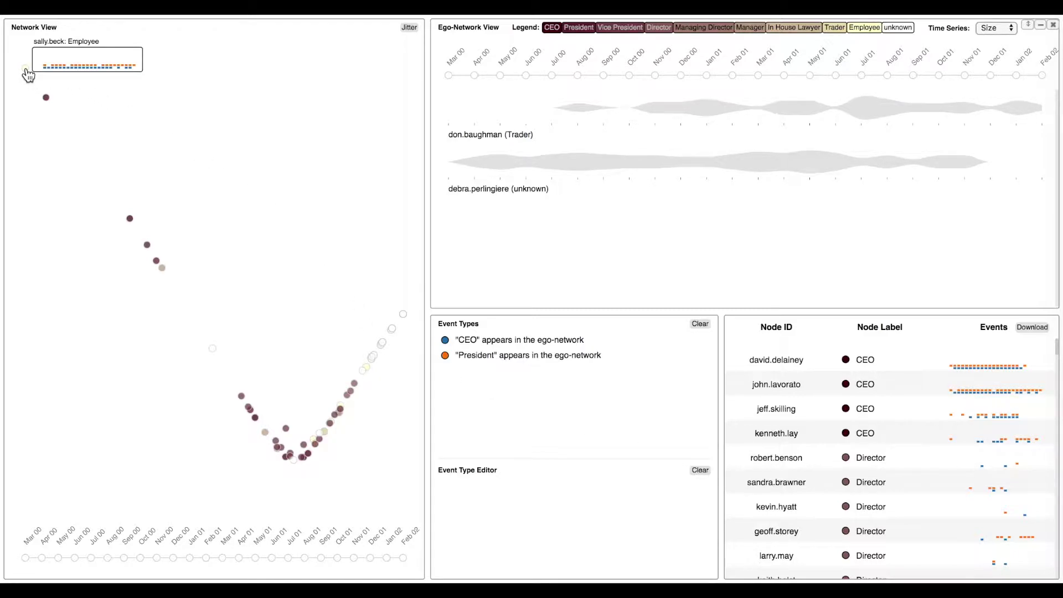
{"action": "mouse_move", "coordinate": [46, 98]}
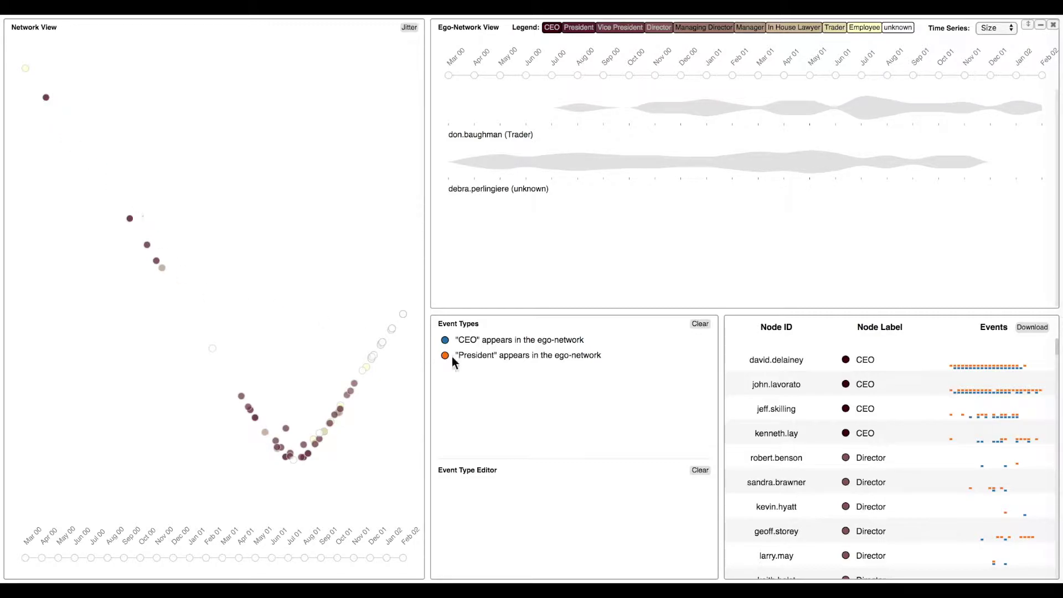
Step: Add an event type for a Vice President appearing in the ego-network, clear the editor and inspect the isolated Employee node's event sequence
{"action": "right_click", "coordinate": [532, 413]}
{"action": "left_click", "coordinate": [576, 449]}
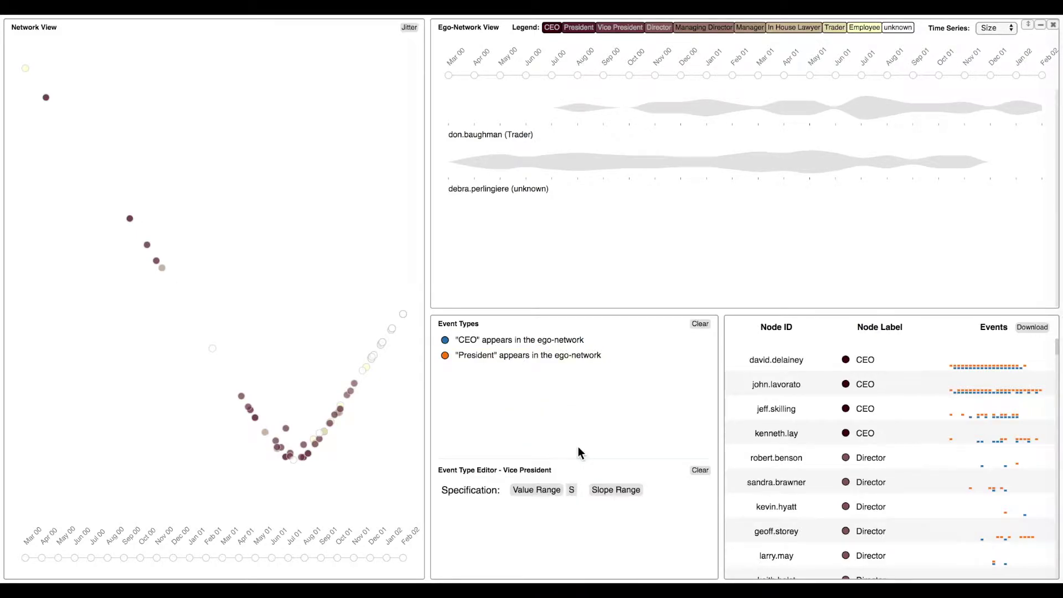
{"action": "left_click", "coordinate": [572, 489]}
{"action": "left_click", "coordinate": [700, 567]}
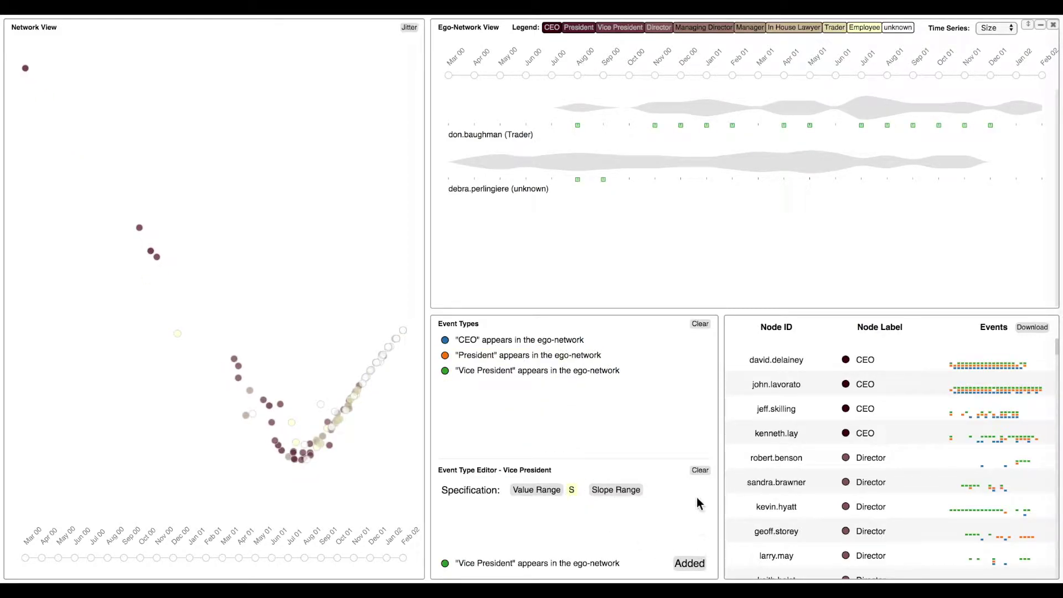
{"action": "left_click", "coordinate": [700, 472]}
{"action": "mouse_move", "coordinate": [179, 338]}
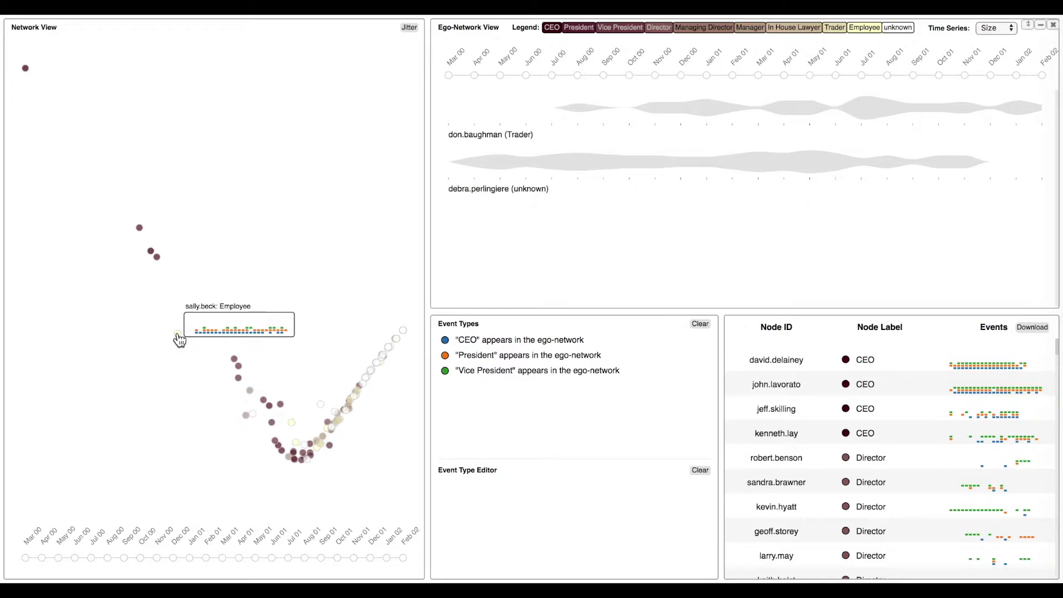
Step: Add an event type for a Trader appearing in the ego-network
{"action": "left_click", "coordinate": [541, 403]}
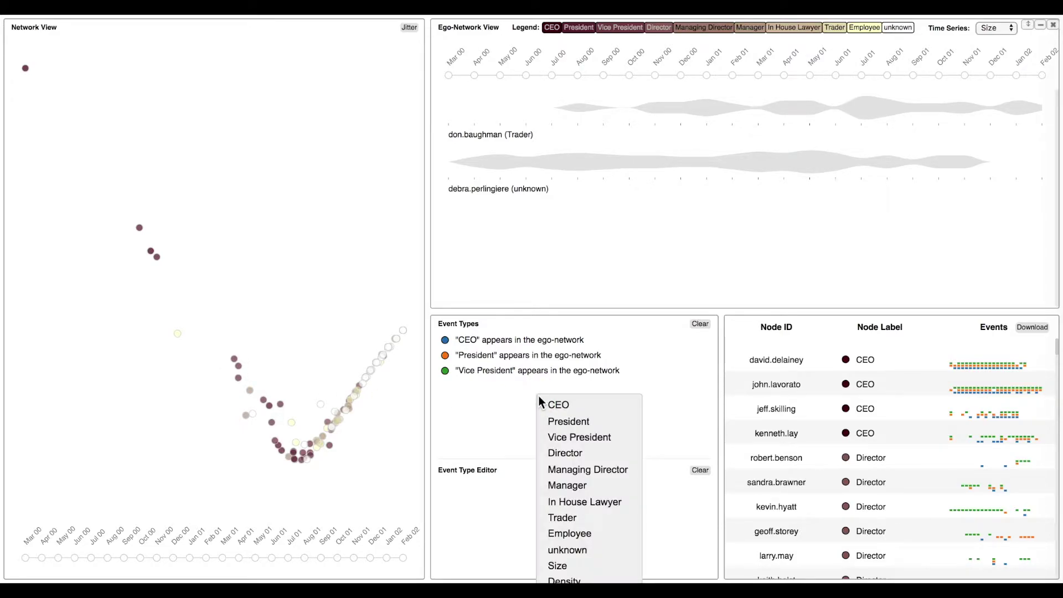
{"action": "left_click", "coordinate": [619, 517]}
{"action": "left_click", "coordinate": [573, 494]}
{"action": "left_click", "coordinate": [686, 562]}
Step: Add an event type for an Employee appearing in the ego-network and clear the editor
{"action": "left_click", "coordinate": [648, 349]}
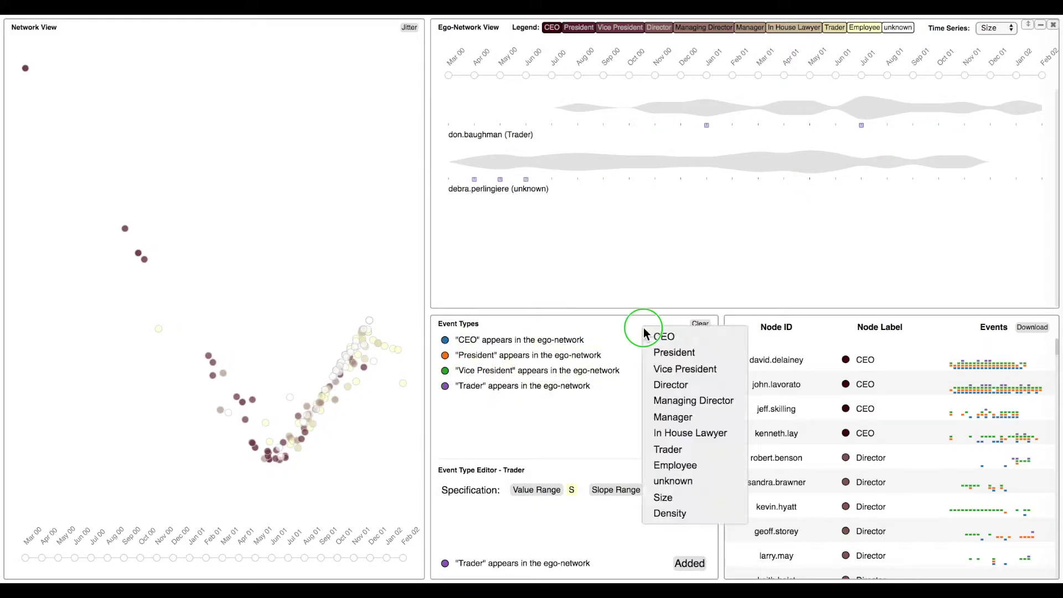
{"action": "left_click", "coordinate": [686, 468]}
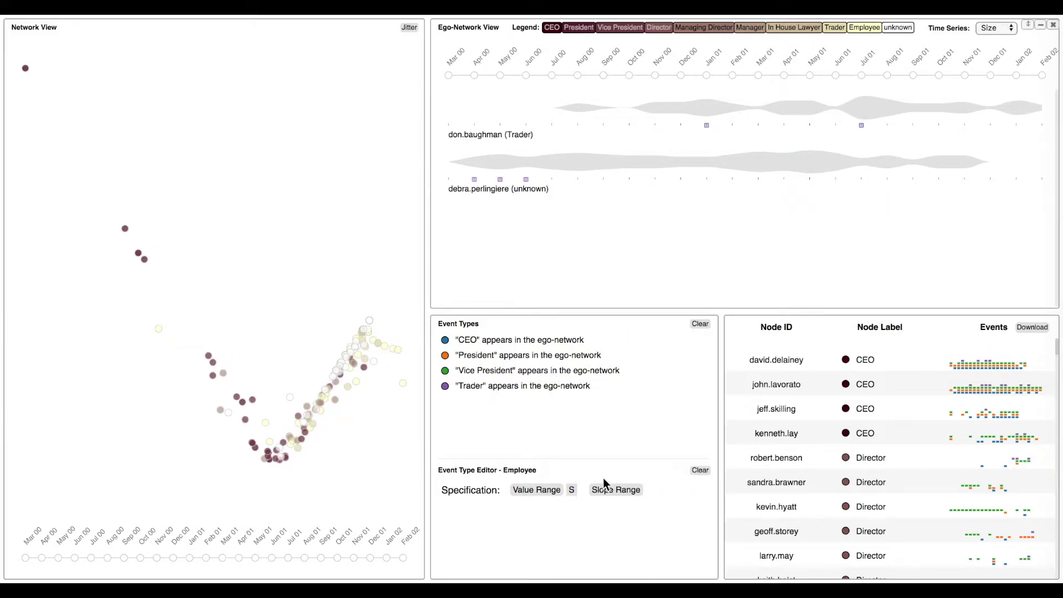
{"action": "left_click", "coordinate": [576, 494]}
{"action": "left_click", "coordinate": [689, 562]}
{"action": "left_click", "coordinate": [699, 470]}
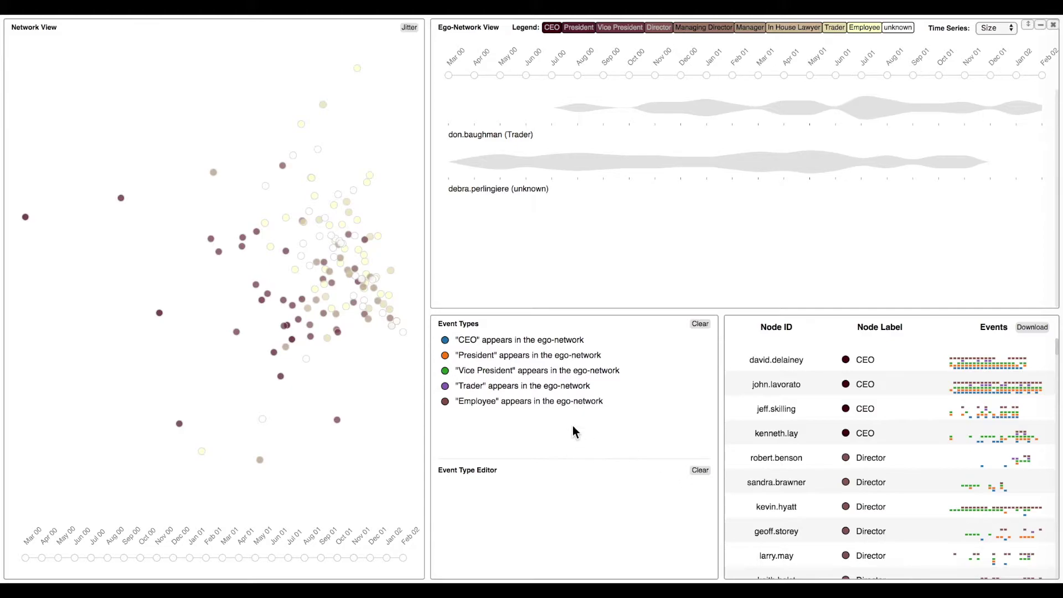
Step: Examine the event sequences of the outlying nodes at the upper and lower ends of the network layout to compare their role-appearance patterns
{"action": "left_click_drag", "start_coordinate": [272, 296], "coordinate": [381, 328]}
{"action": "mouse_move", "coordinate": [358, 70]}
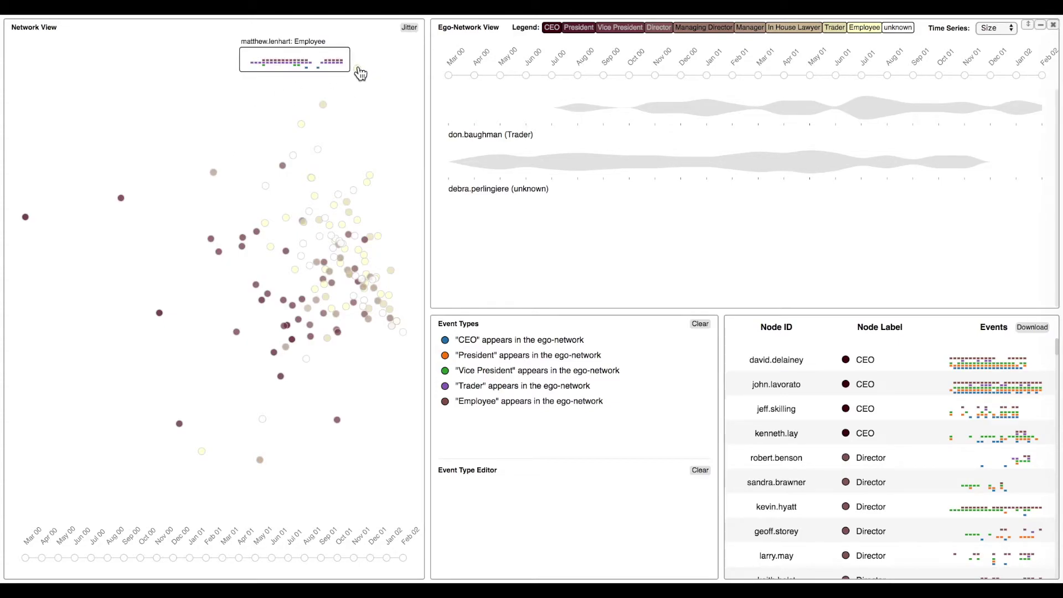
{"action": "mouse_move", "coordinate": [325, 104]}
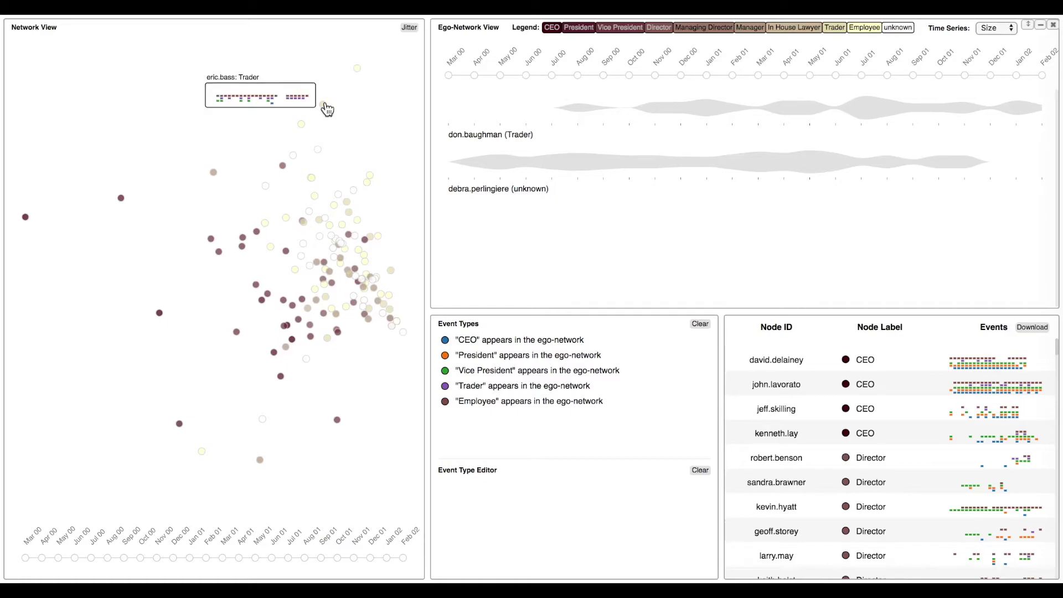
{"action": "mouse_move", "coordinate": [303, 127]}
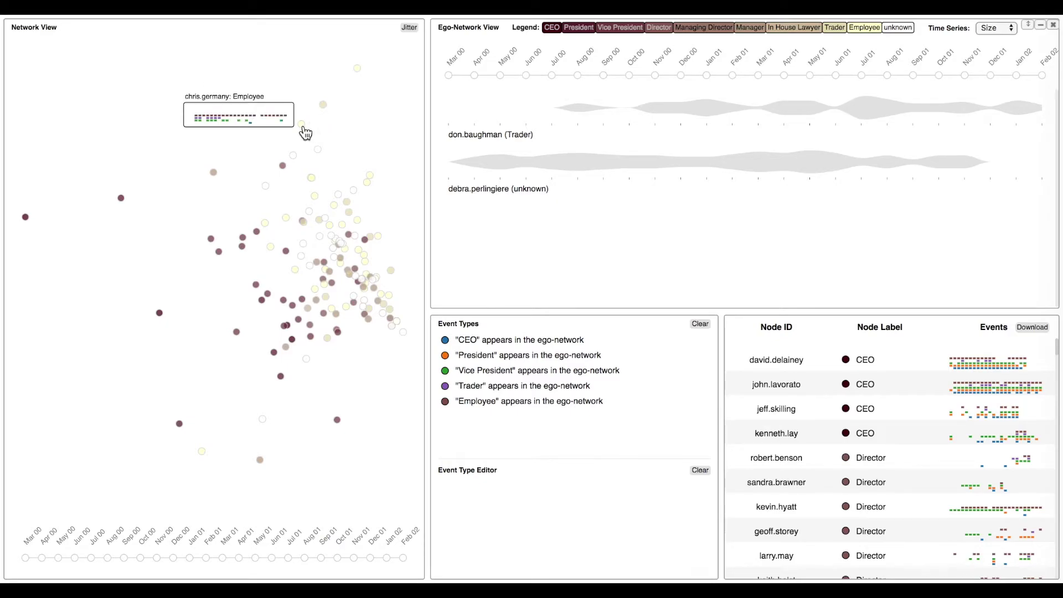
{"action": "mouse_move", "coordinate": [318, 150]}
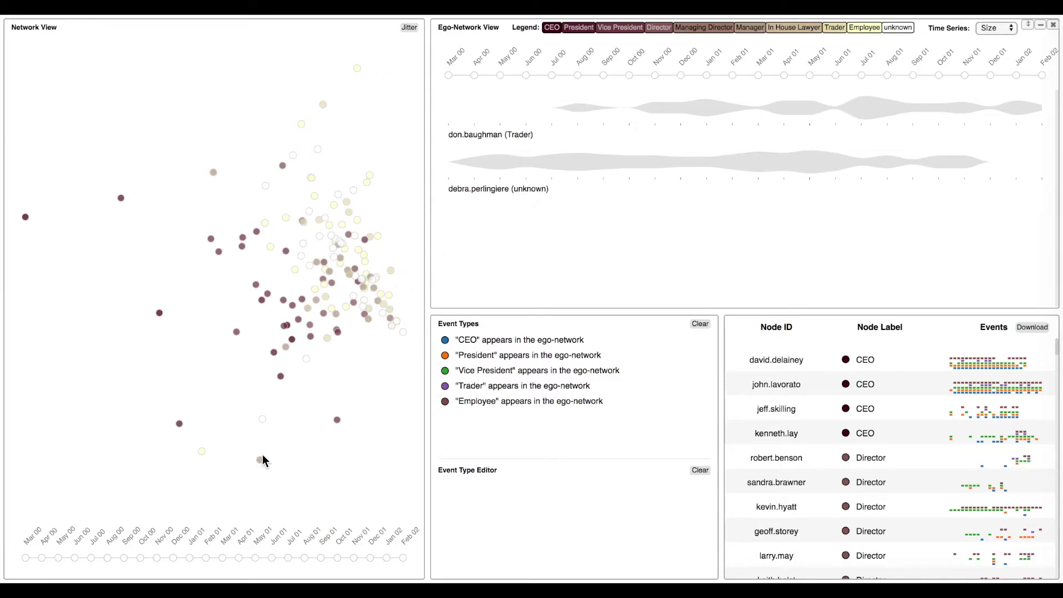
{"action": "mouse_move", "coordinate": [261, 461]}
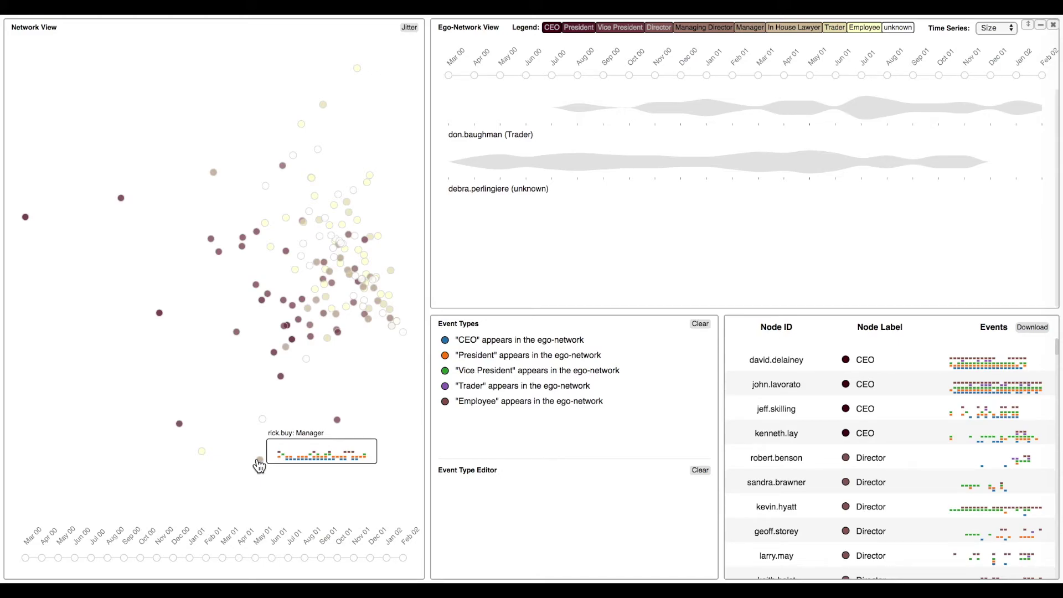
{"action": "mouse_move", "coordinate": [202, 457]}
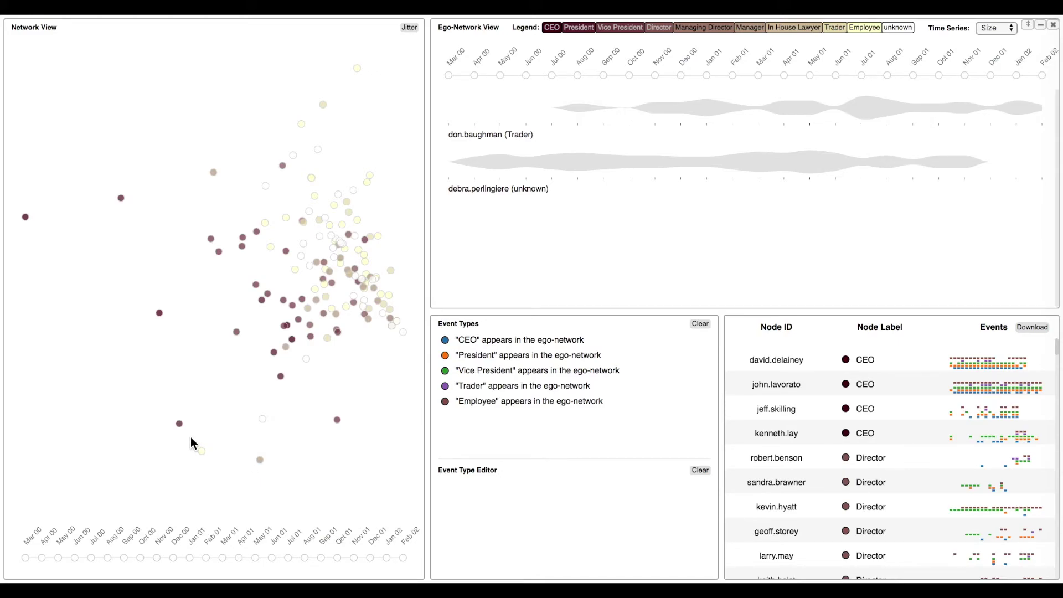
{"action": "mouse_move", "coordinate": [182, 429]}
{"action": "mouse_move", "coordinate": [265, 422]}
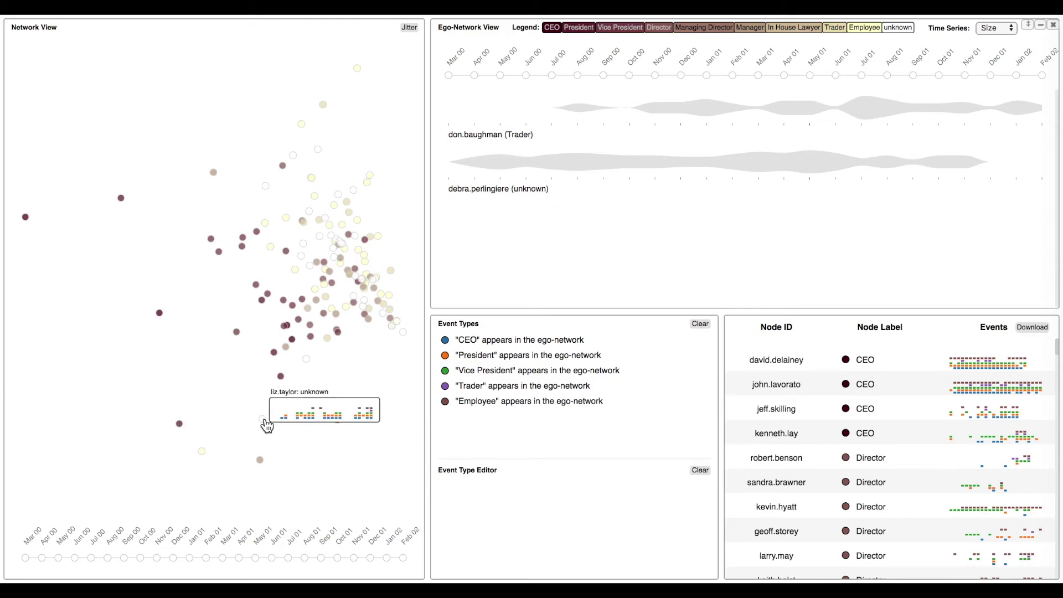